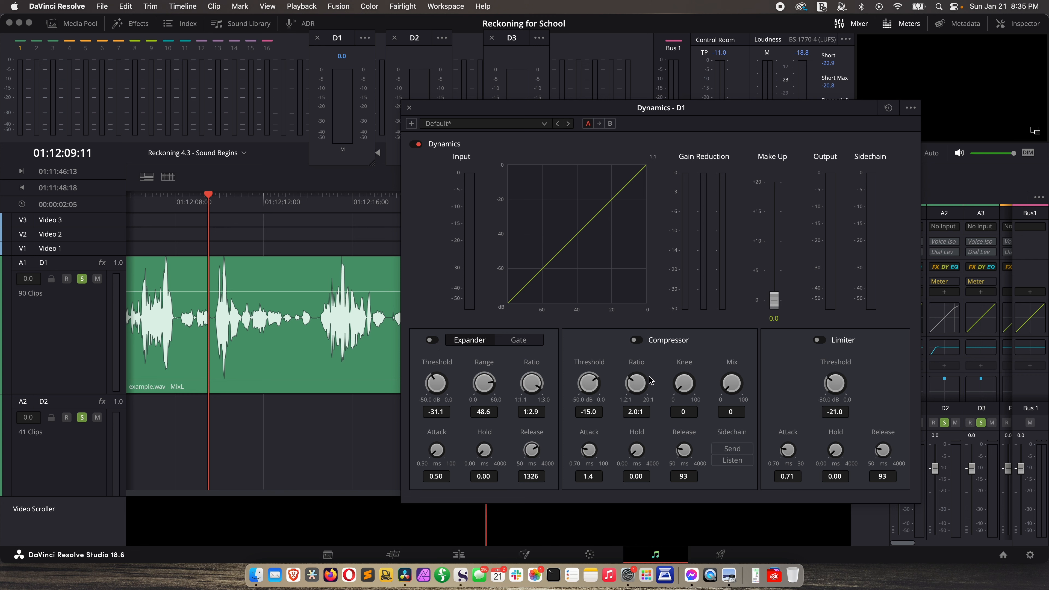
Turn on the compressor in track D1's Dynamics, and close and reopen the Dynamics window from the D1 mixer strip.
left_click(636, 340)
left_click_drag(672, 111, 643, 113)
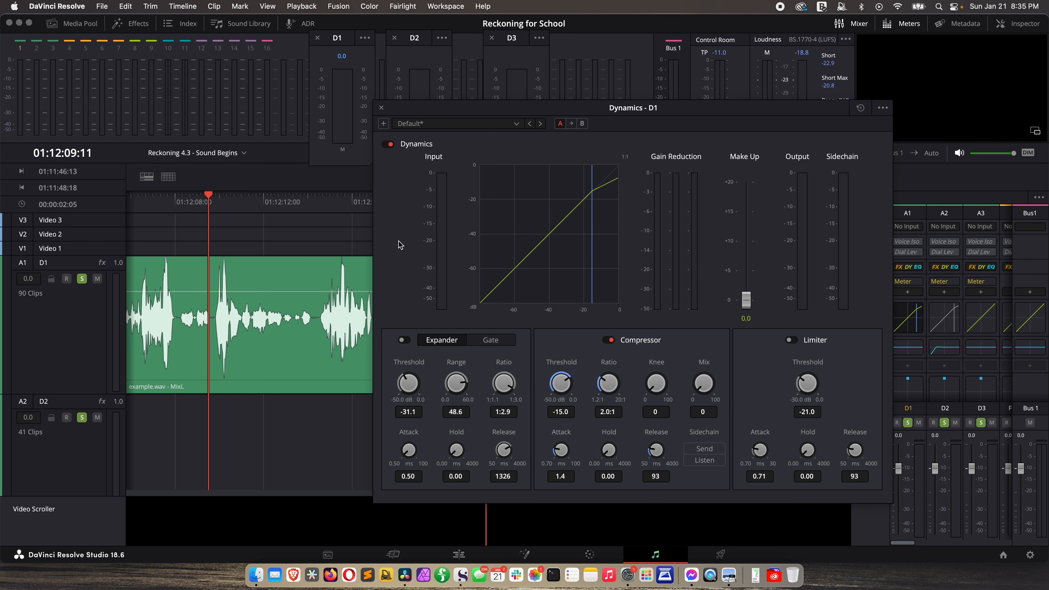
left_click_drag(610, 113, 619, 117)
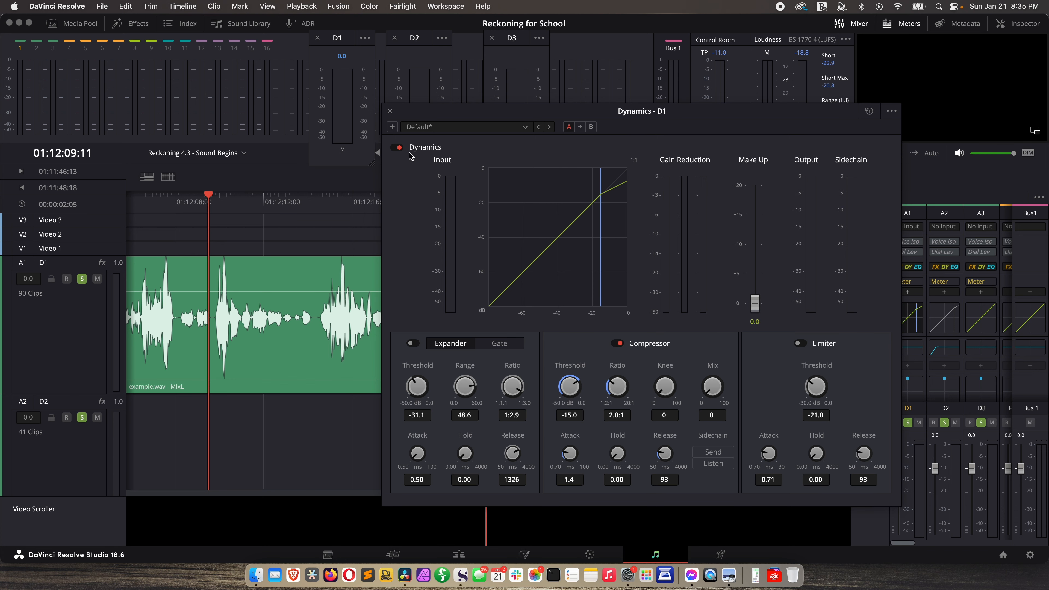
left_click(390, 111)
double_click(908, 320)
left_click_drag(522, 112, 510, 111)
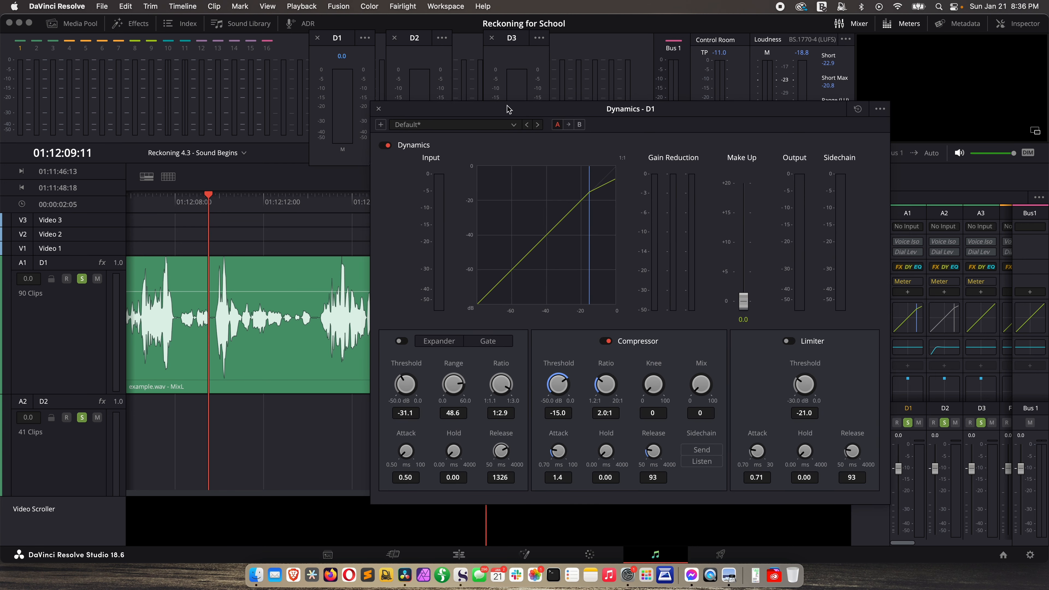
Select track D1 in the timeline and switch its compressor off and back on.
left_click(23, 267)
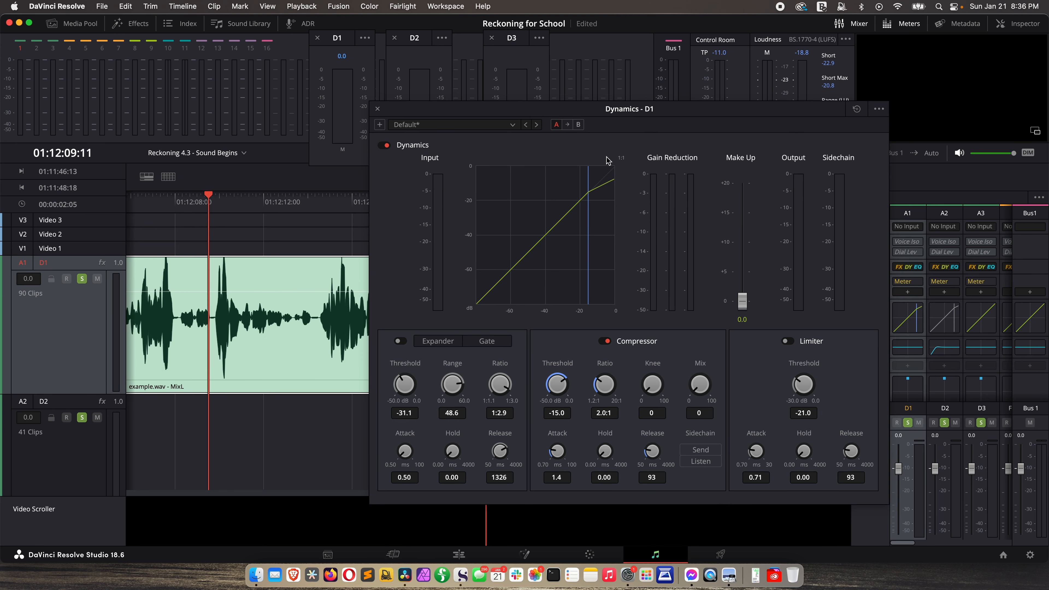
left_click(606, 155)
left_click(310, 417)
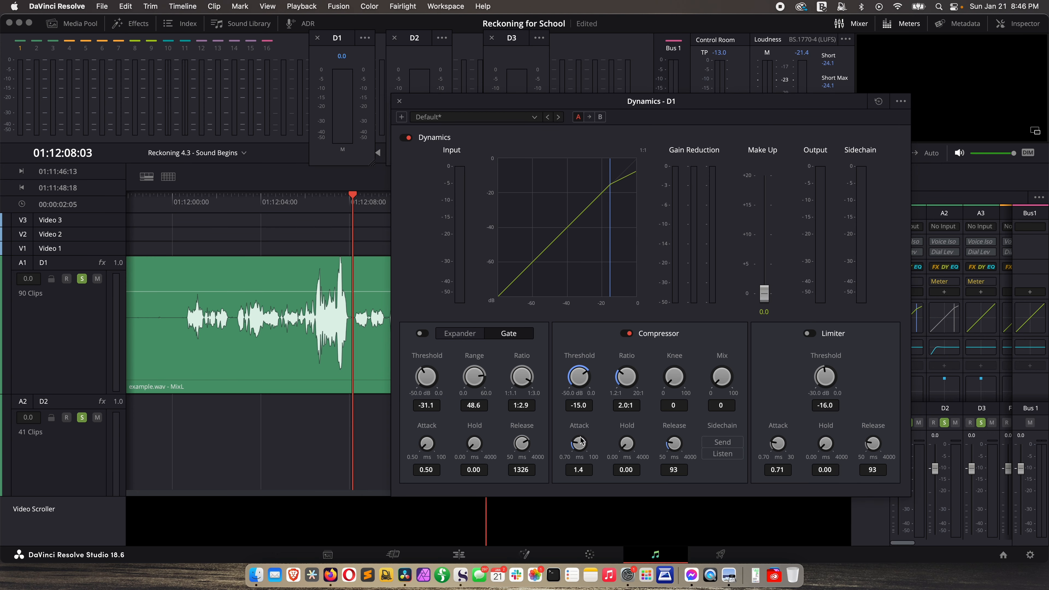
left_click(626, 333)
left_click(626, 333)
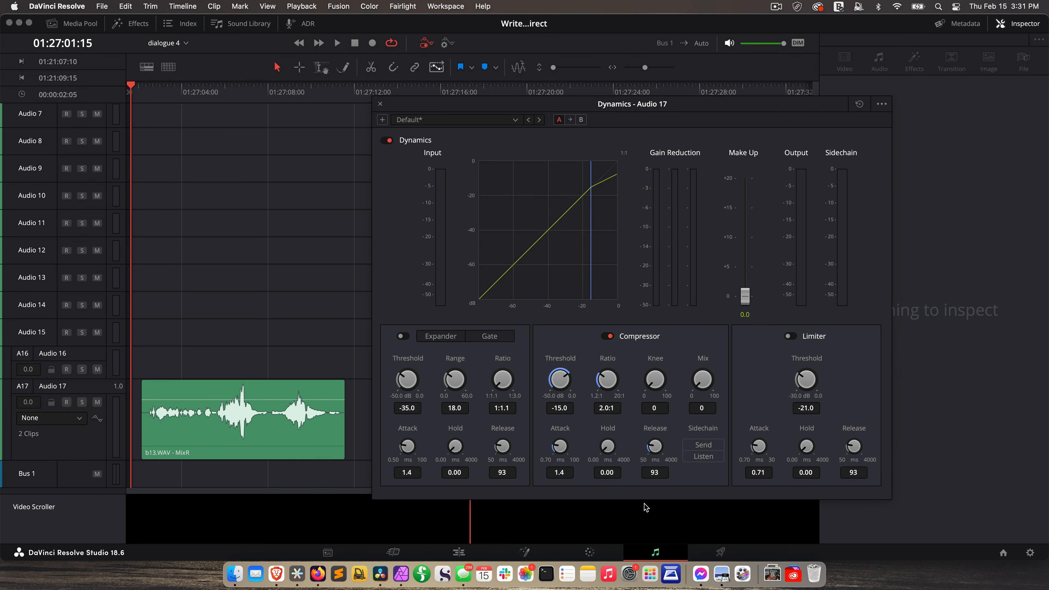
Play the b13.WAV clip on Audio 17 with the compressor active and watch the Dynamics graph.
key("space")
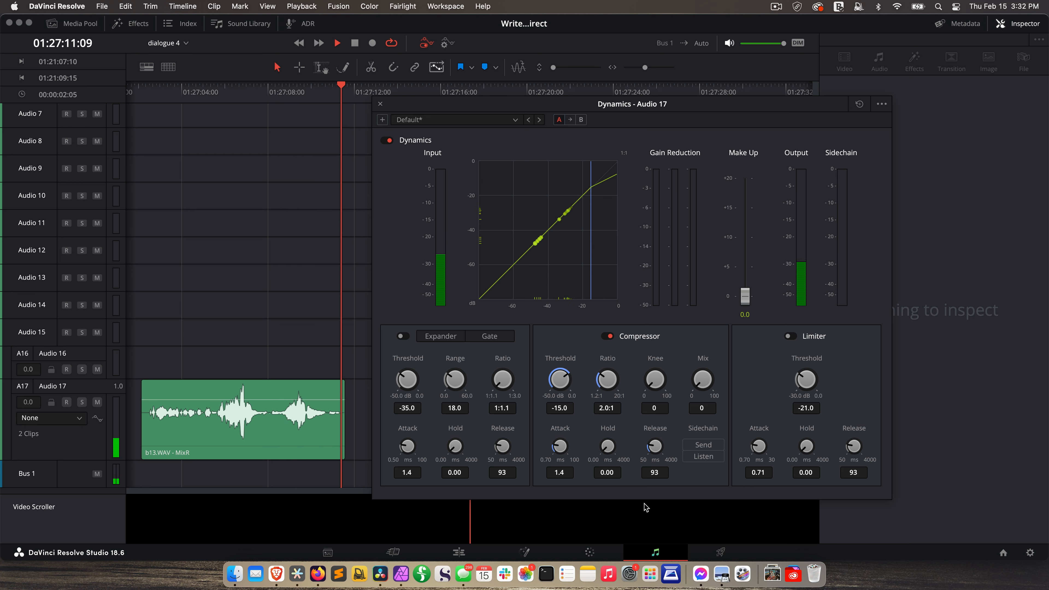
key("space")
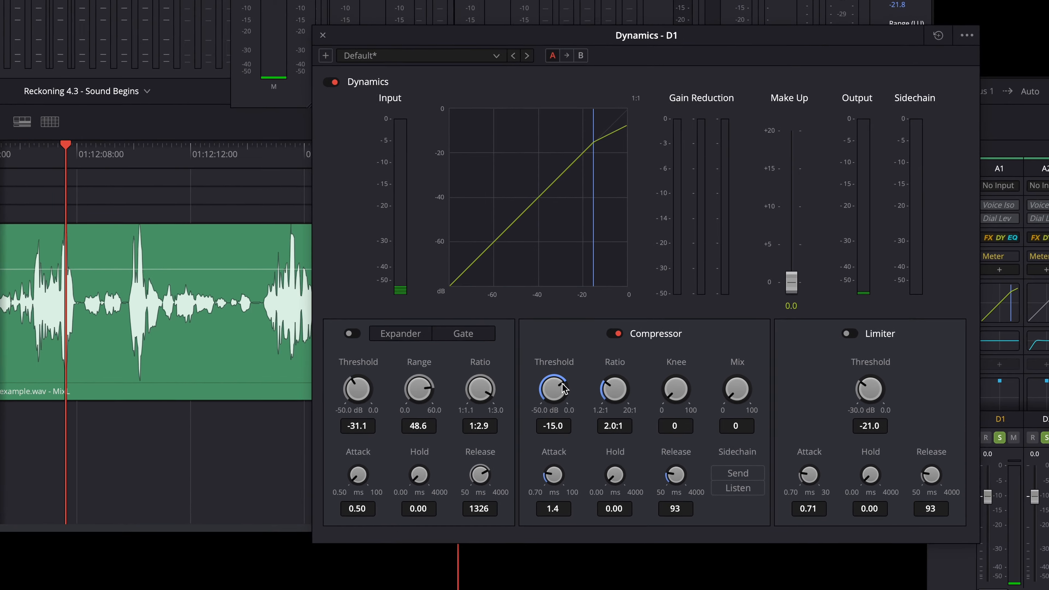
Set D1's compressor threshold to -11.6 dB and ratio to 2.1:1, and audition the loud dialogue peaks.
left_click_drag(549, 382, 511, 381)
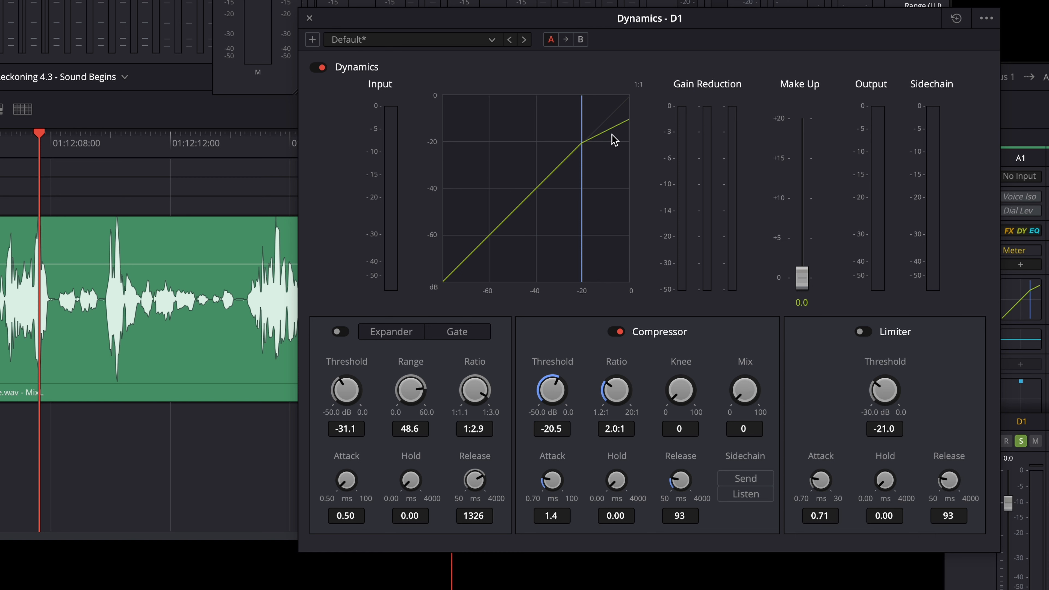
left_click_drag(557, 382, 610, 123)
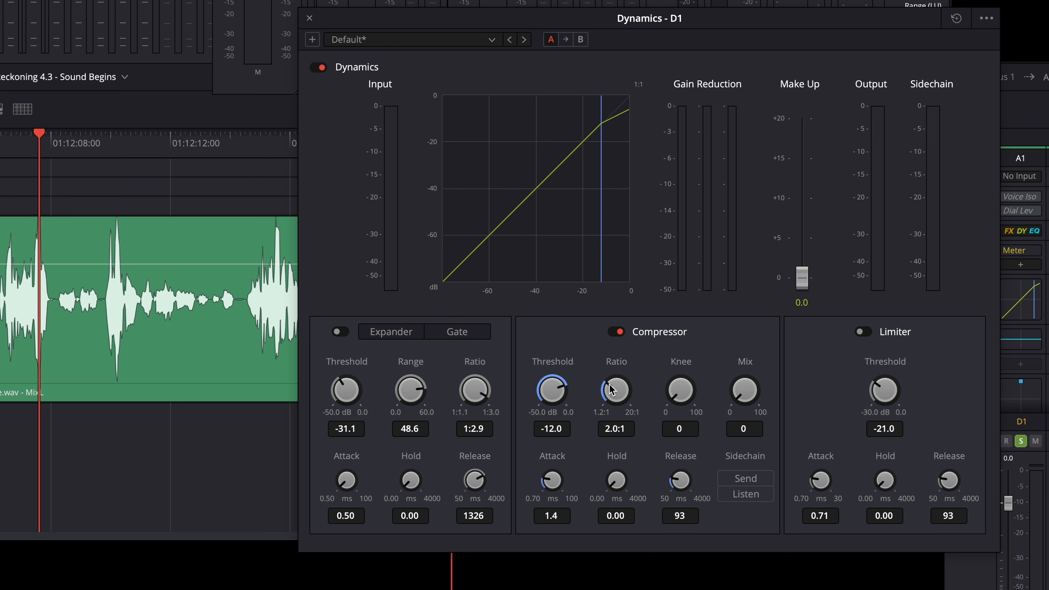
mouse_move(610, 389)
left_mouse_down()
mouse_move(648, 390)
mouse_move(622, 388)
left_mouse_up()
left_click_drag(552, 387, 598, 382)
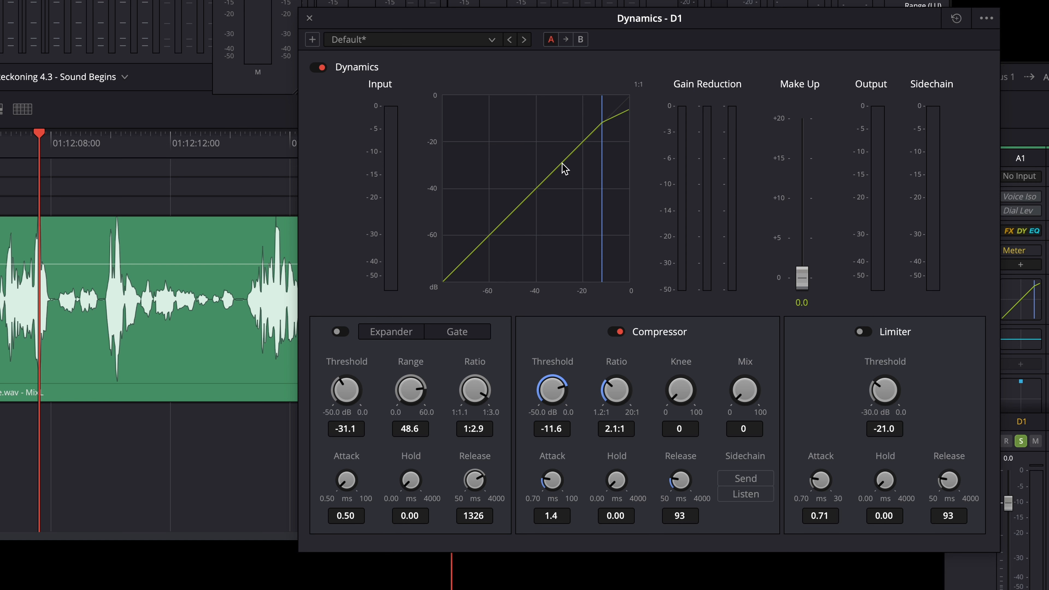
key("space")
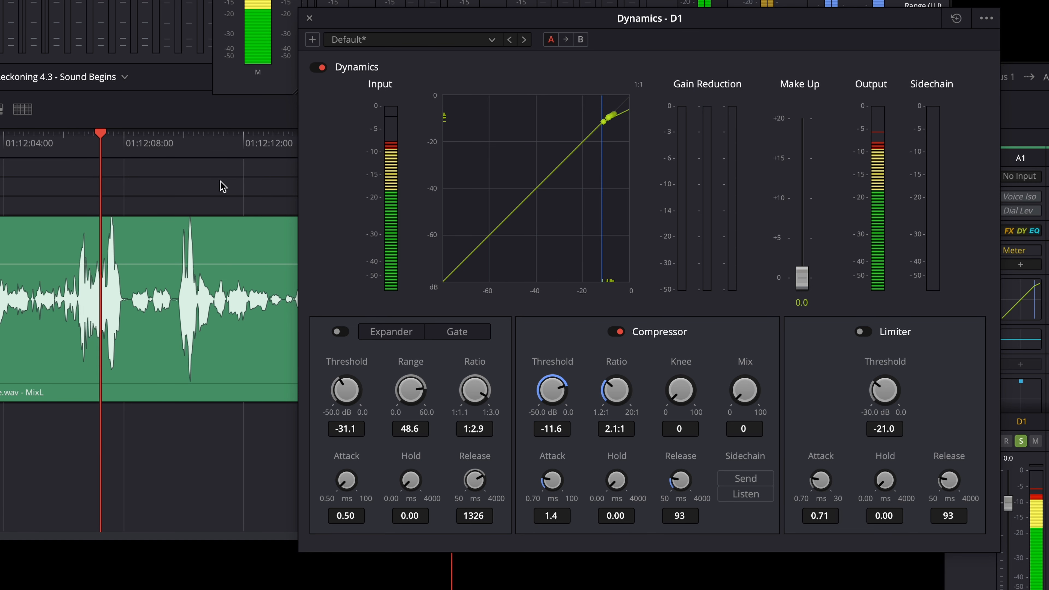
key("space")
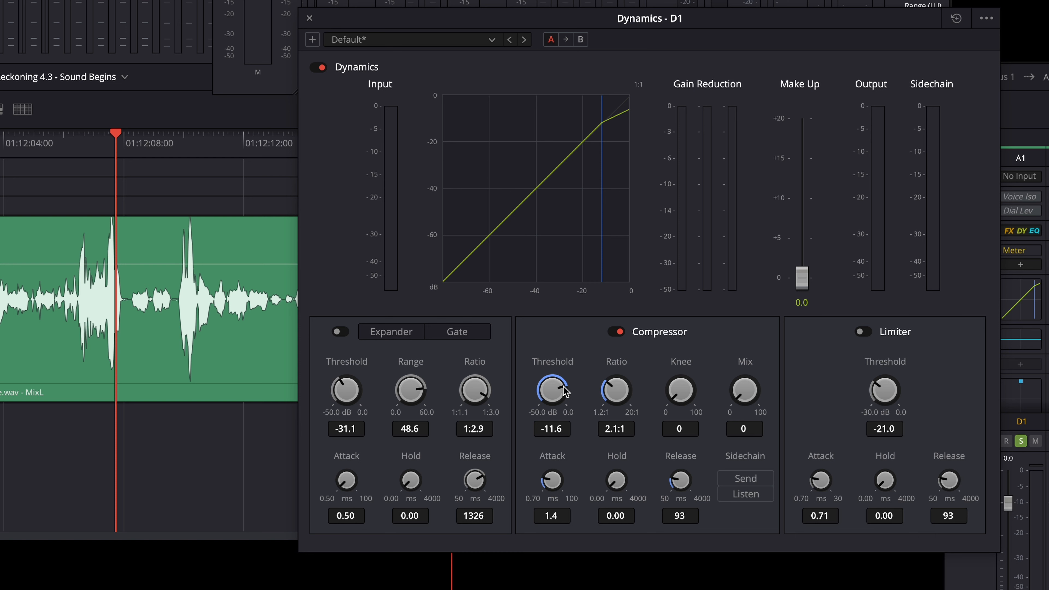
Lower D1's compressor threshold to -19.4 dB and replay the loud passage before 01:12:08:00.
scroll(566, 390, "down", 3)
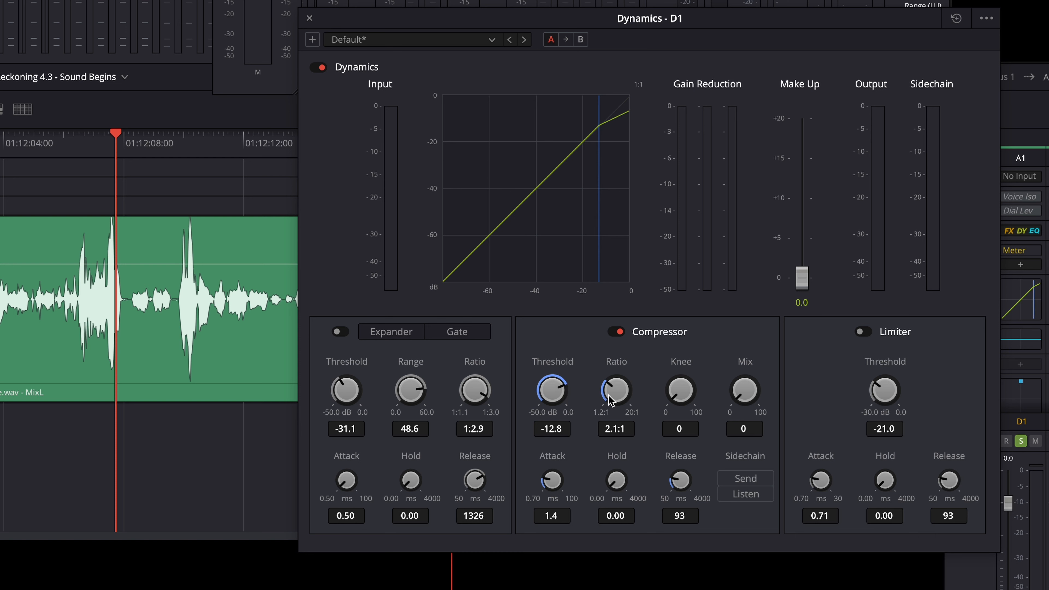
scroll(554, 386, "down", 4)
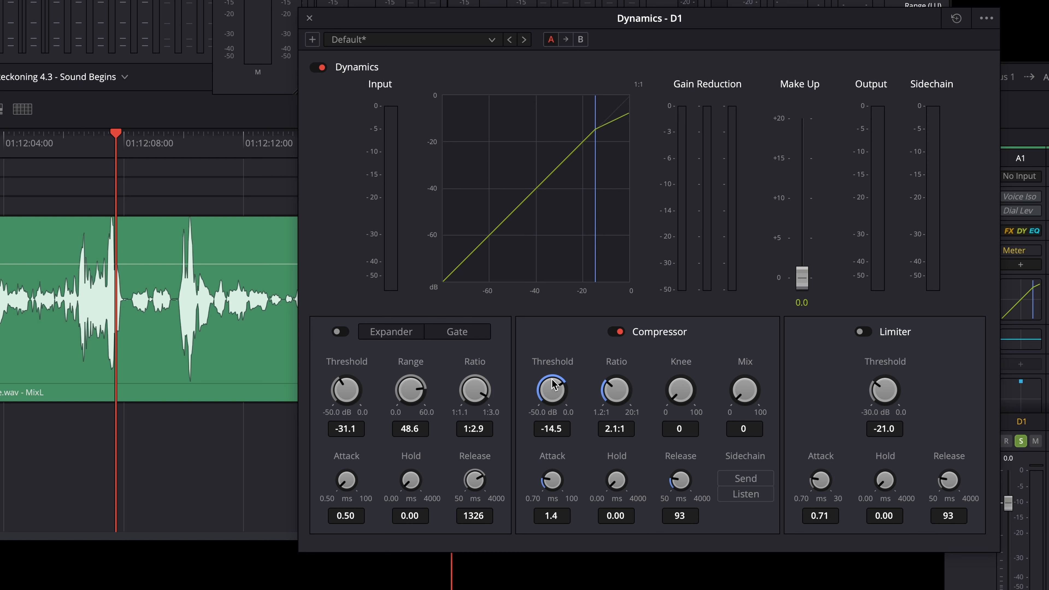
scroll(554, 386, "down", 10)
left_click(64, 152)
key("space")
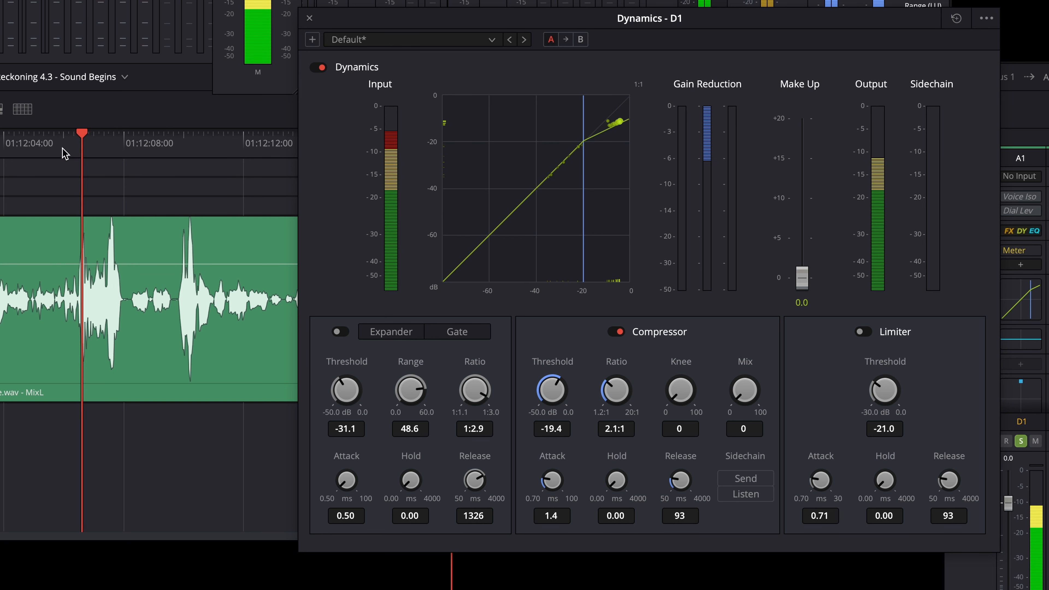
key("space")
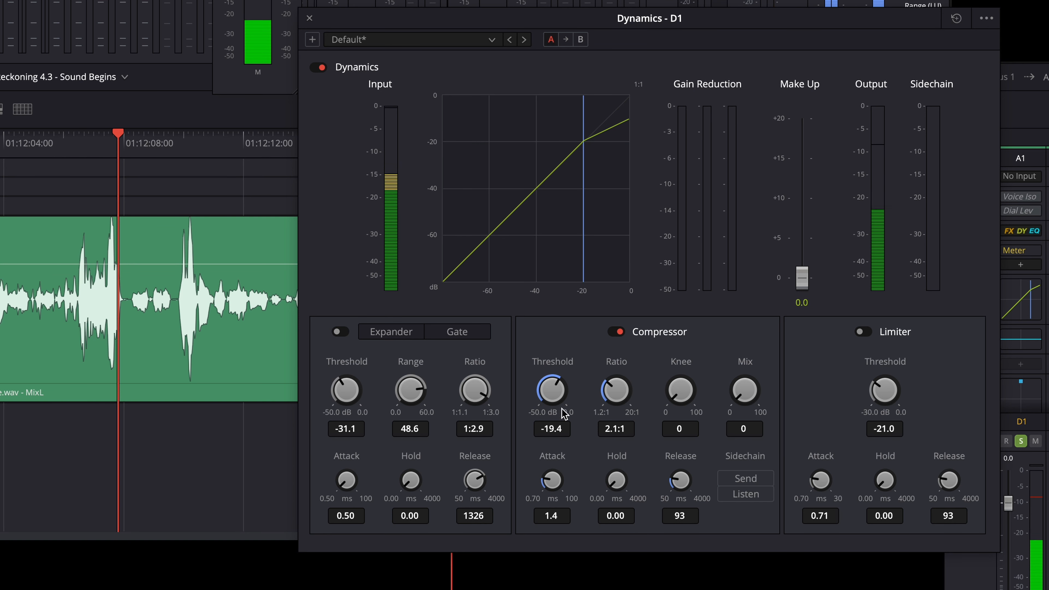
Lower D1's compressor threshold to -21.3 dB and replay both loud dialogue peaks around 01:12:08:00.
scroll(555, 386, "down", 4)
left_click(1, 151)
key("space")
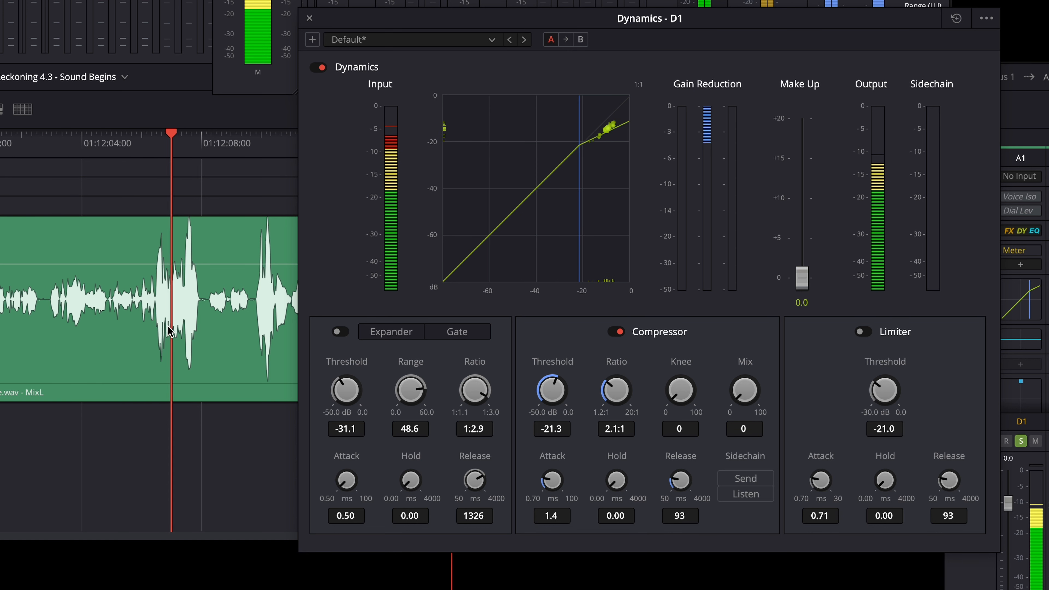
key("space")
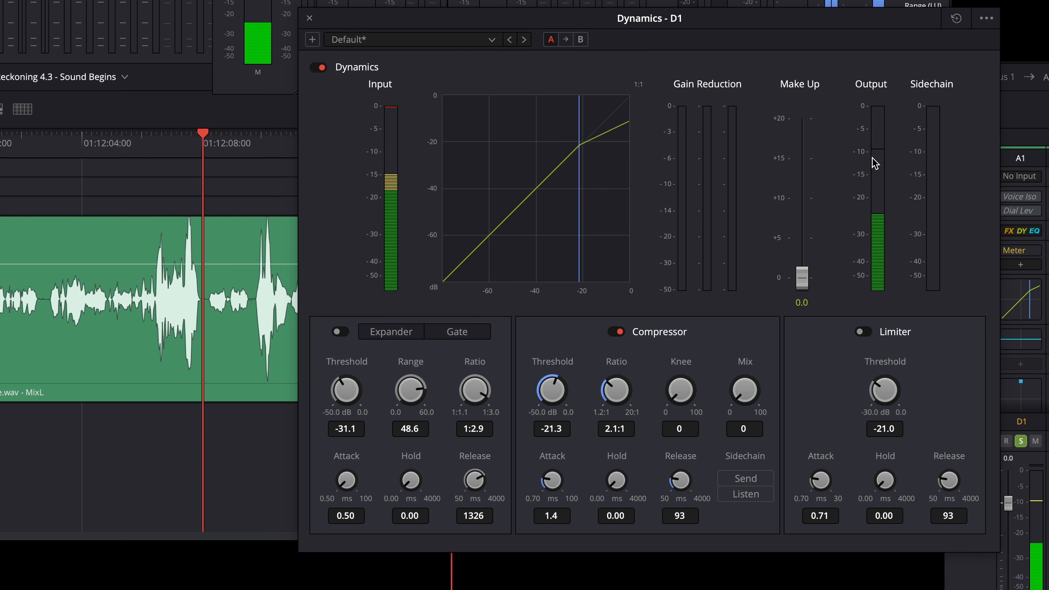
key("space")
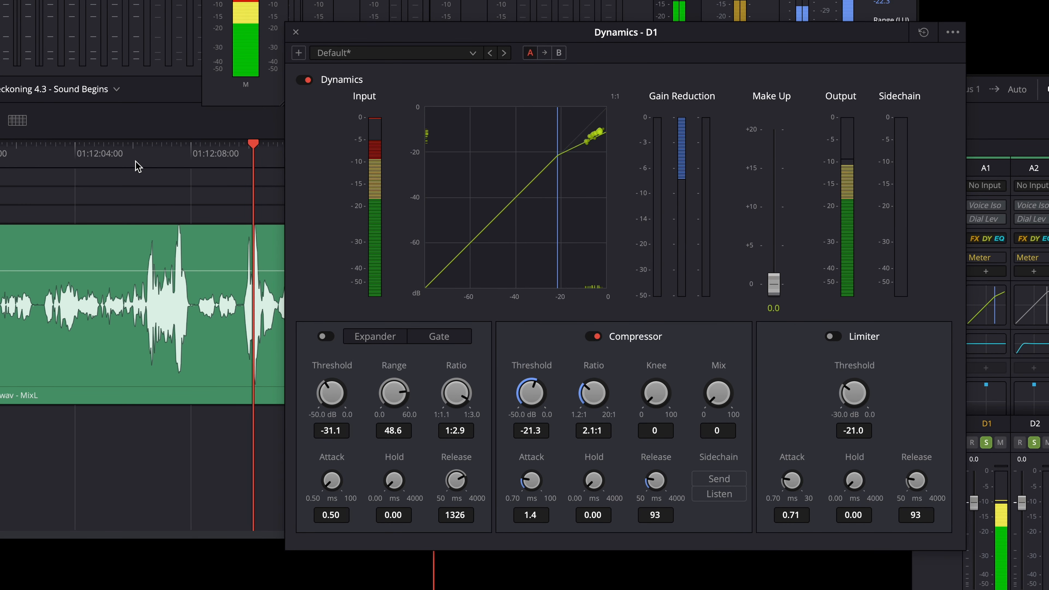
left_click(134, 160)
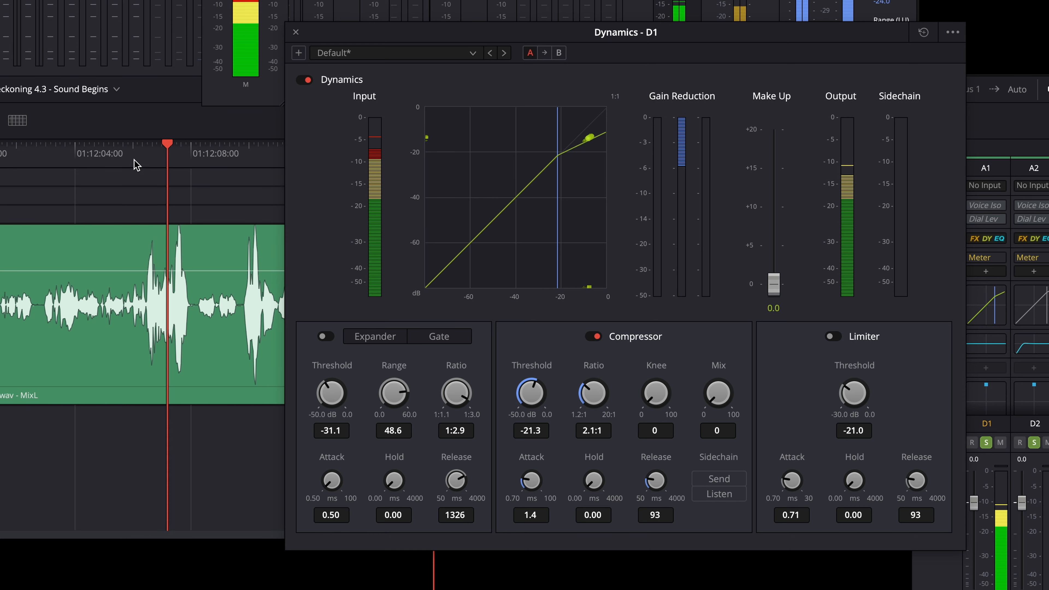
key("space")
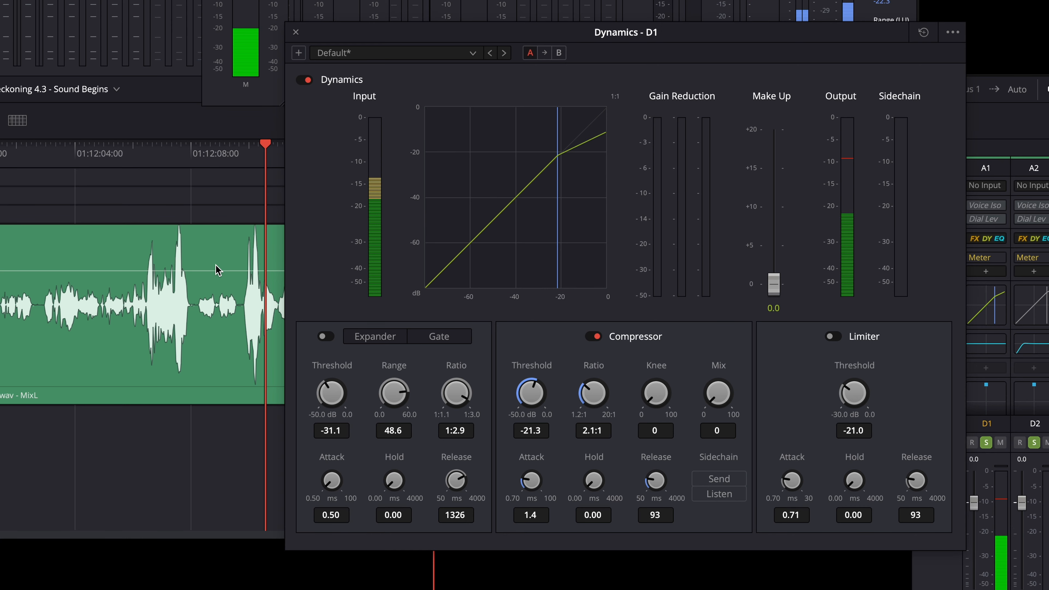
Set D1's compressor ratio to 4.0:1 and knee to 70, and replay from just before the first loud peak.
scroll(214, 265, "right", 3)
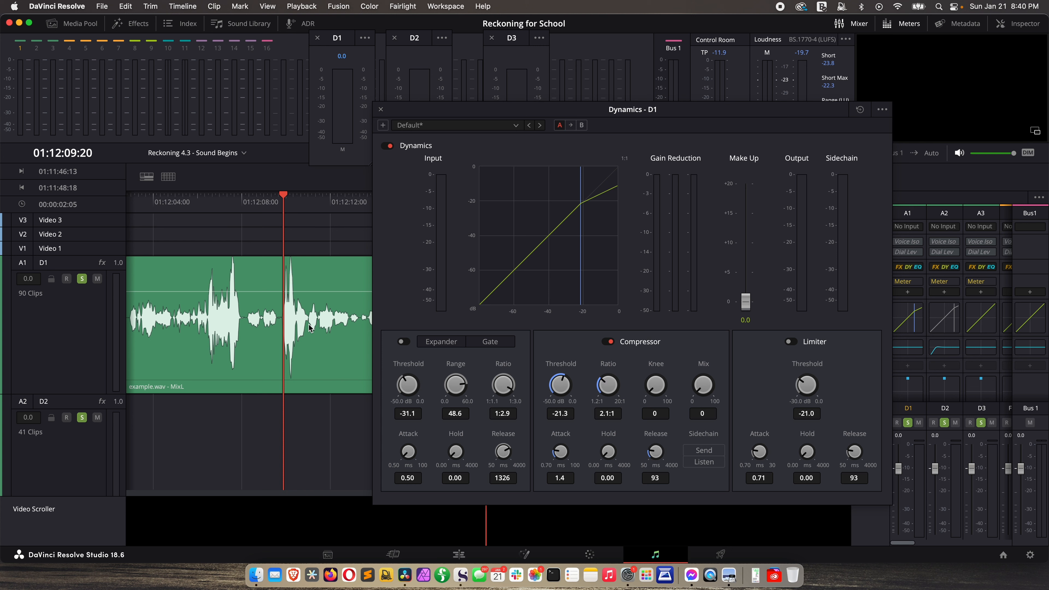
scroll(338, 315, "right", 2)
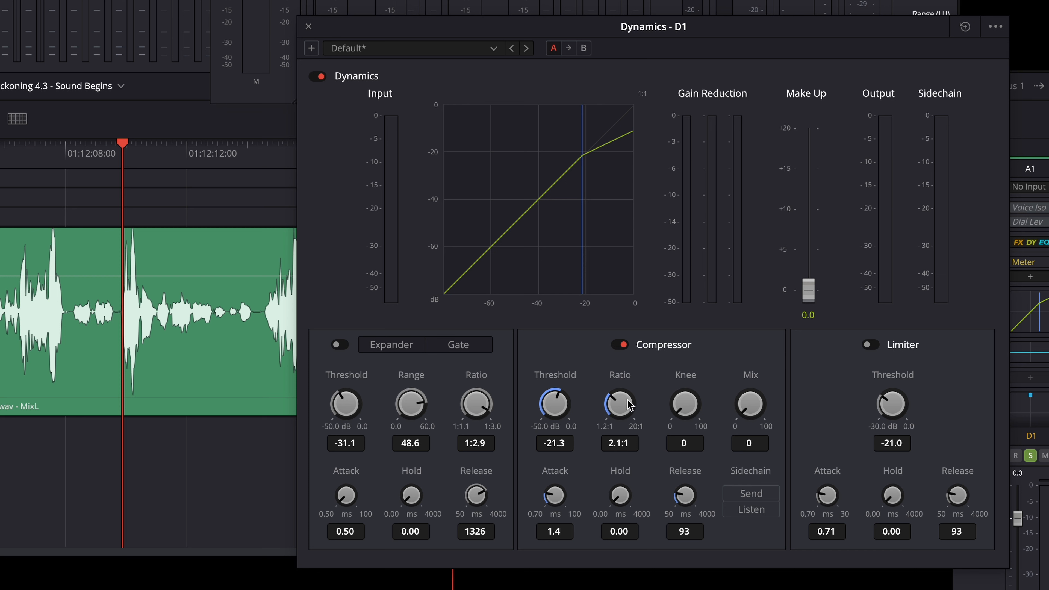
mouse_move(613, 396)
left_mouse_down()
mouse_move(676, 406)
mouse_move(677, 395)
mouse_move(744, 397)
mouse_move(703, 393)
mouse_move(672, 408)
mouse_move(629, 399)
left_mouse_up()
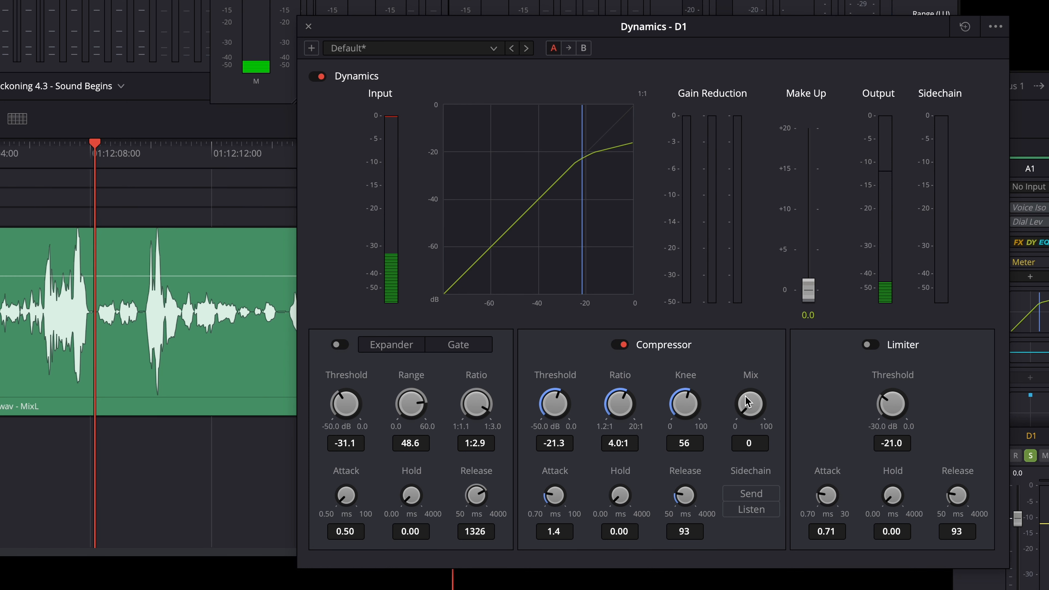
left_click(34, 160)
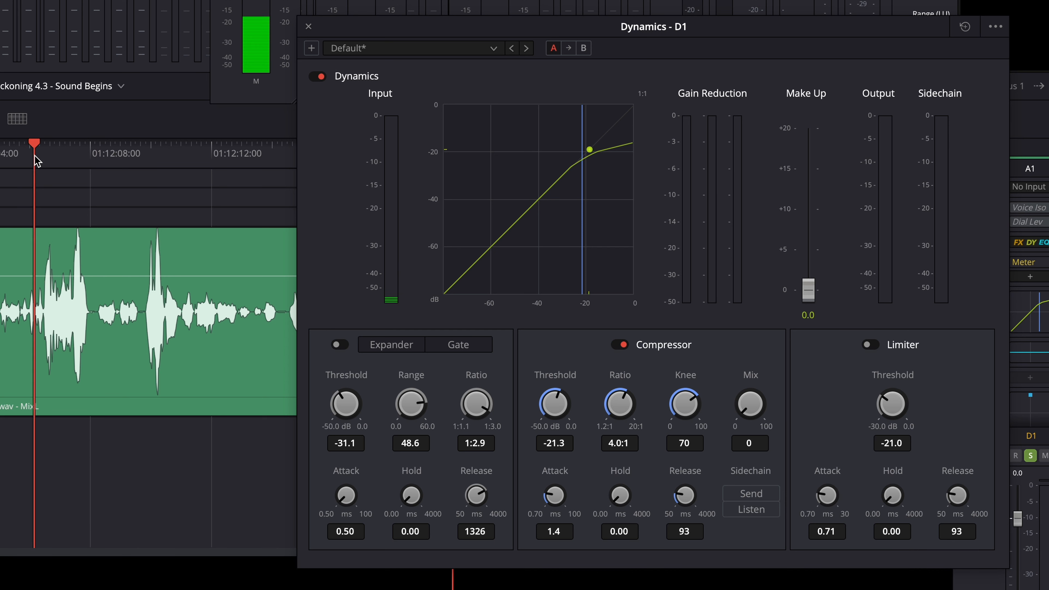